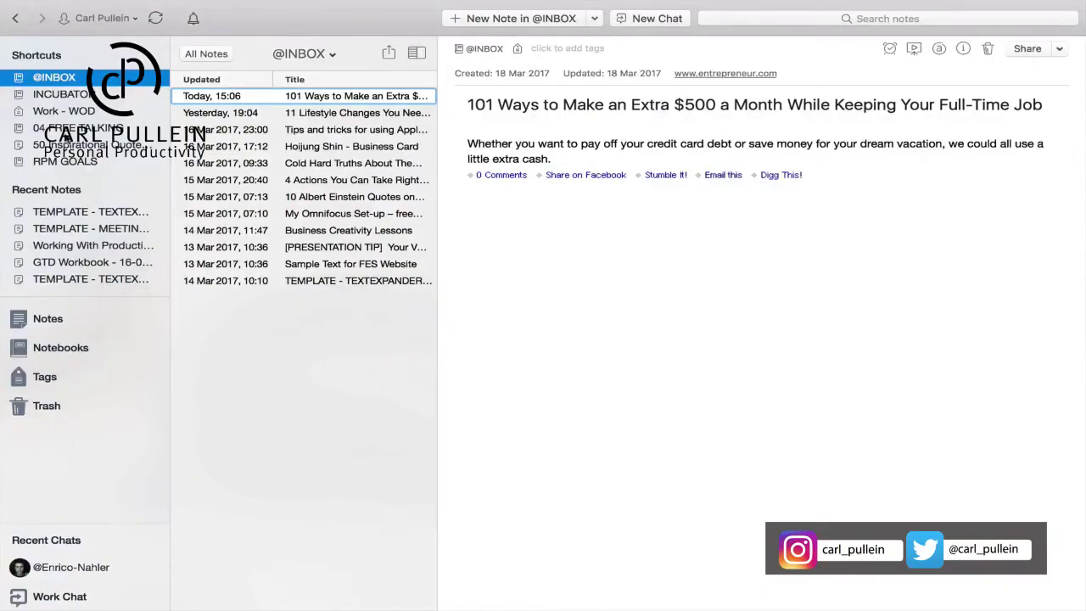
- Open the iTunes Music Library - Issues note in Evernote's INCUBATOR notebook
{"action": "left_click", "coordinate": [66, 97]}
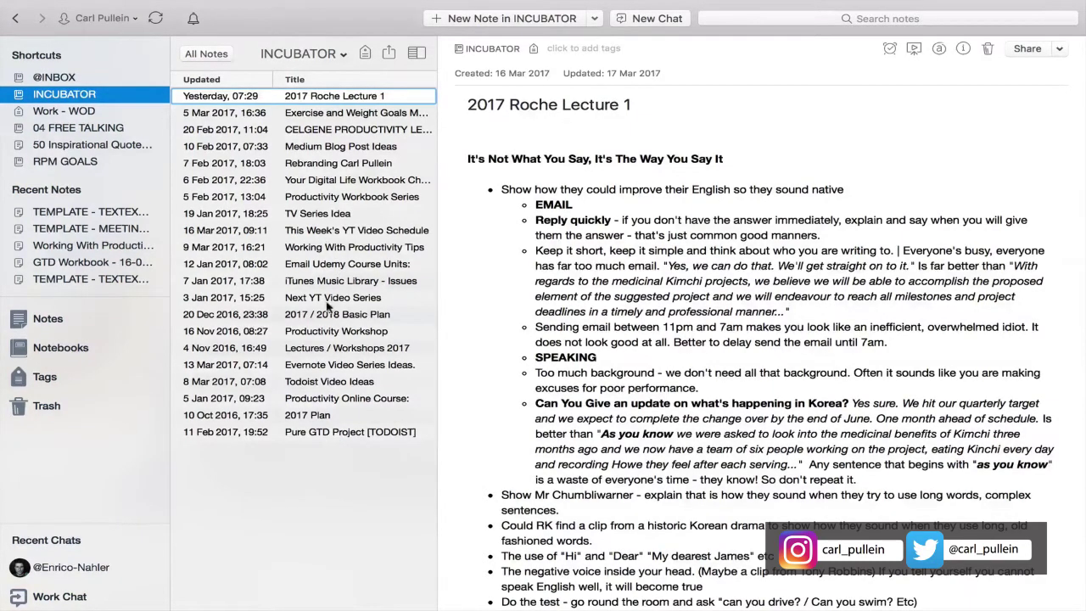
{"action": "left_click", "coordinate": [292, 282]}
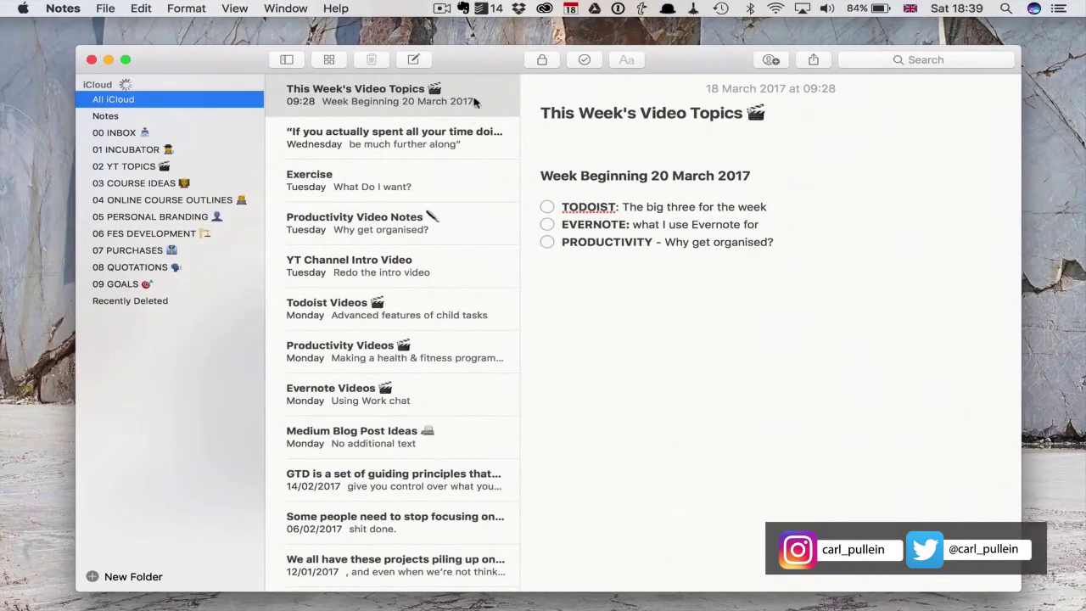
- Make Apple Notes full screen and move through Notes and 01 INCUBATOR to the empty 00 INBOX folder
{"action": "left_click_drag", "start_coordinate": [478, 63], "coordinate": [477, 49]}
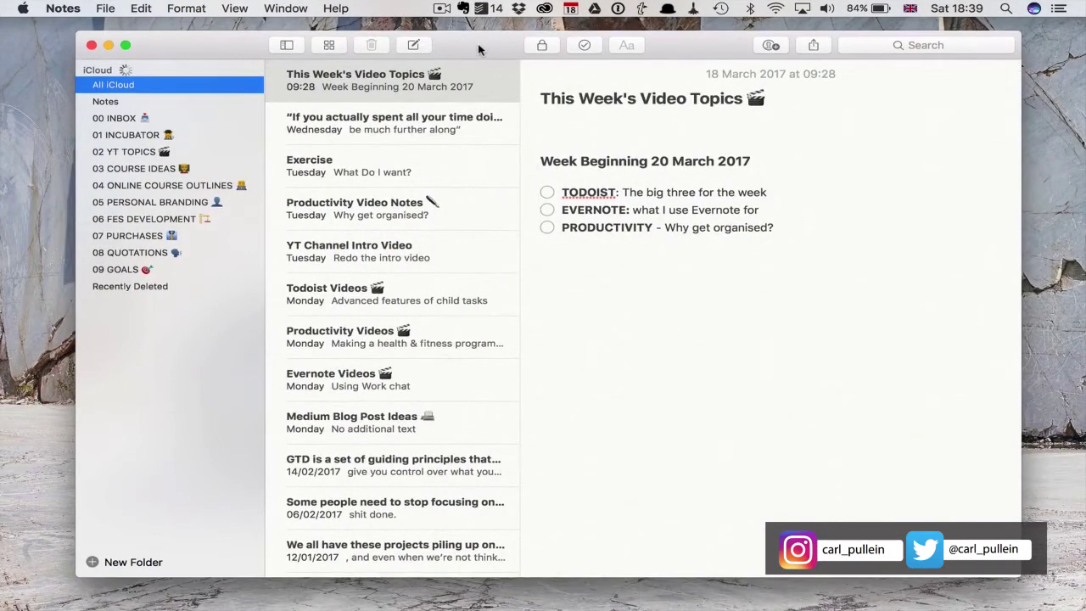
{"action": "left_click", "coordinate": [125, 48]}
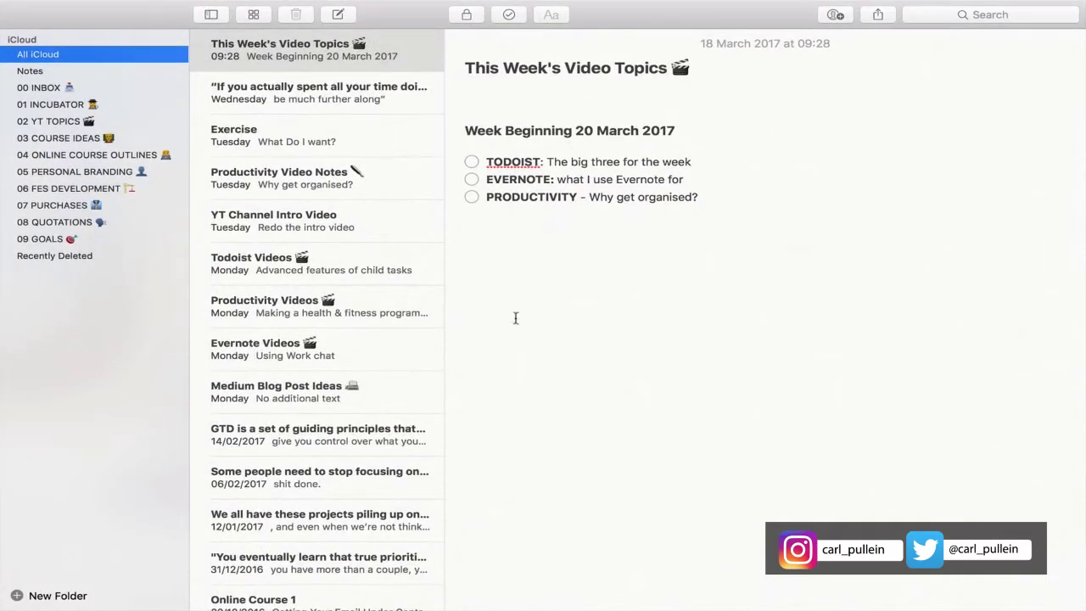
{"action": "left_click", "coordinate": [38, 72]}
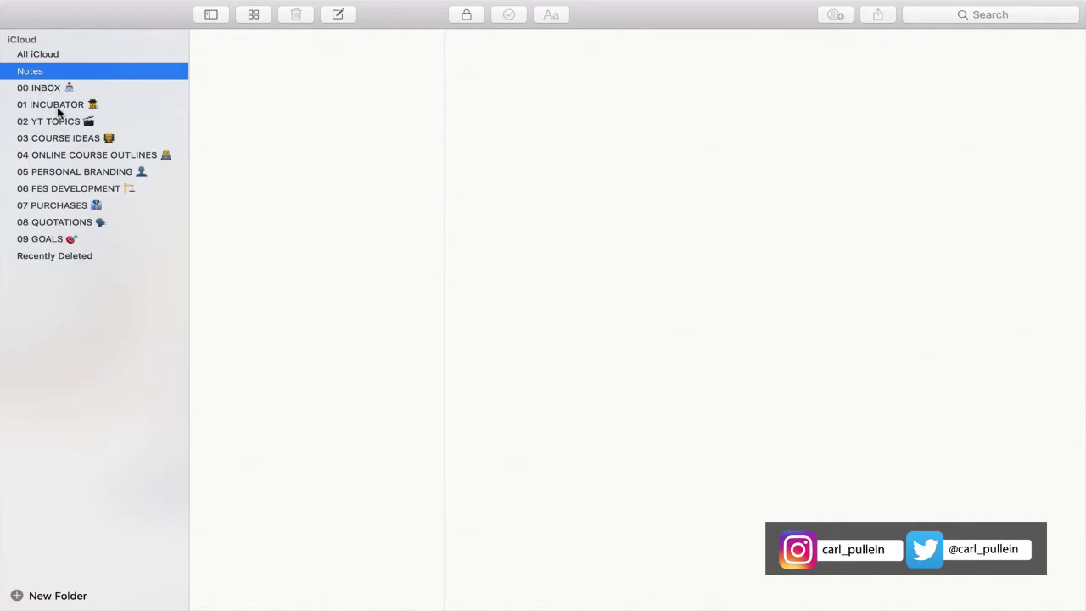
{"action": "left_click", "coordinate": [57, 106]}
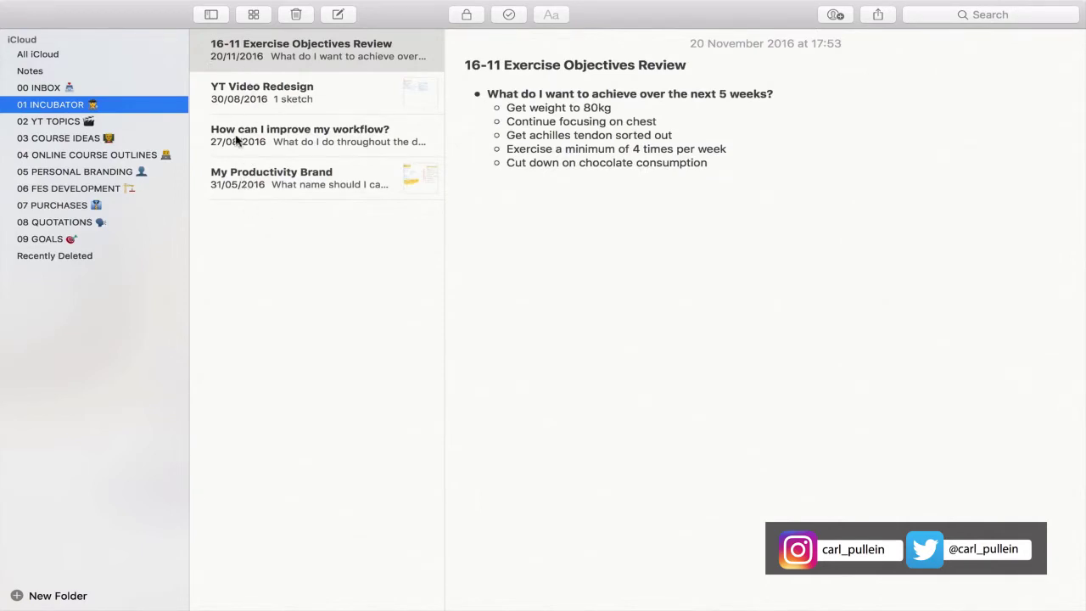
{"action": "left_click", "coordinate": [48, 89]}
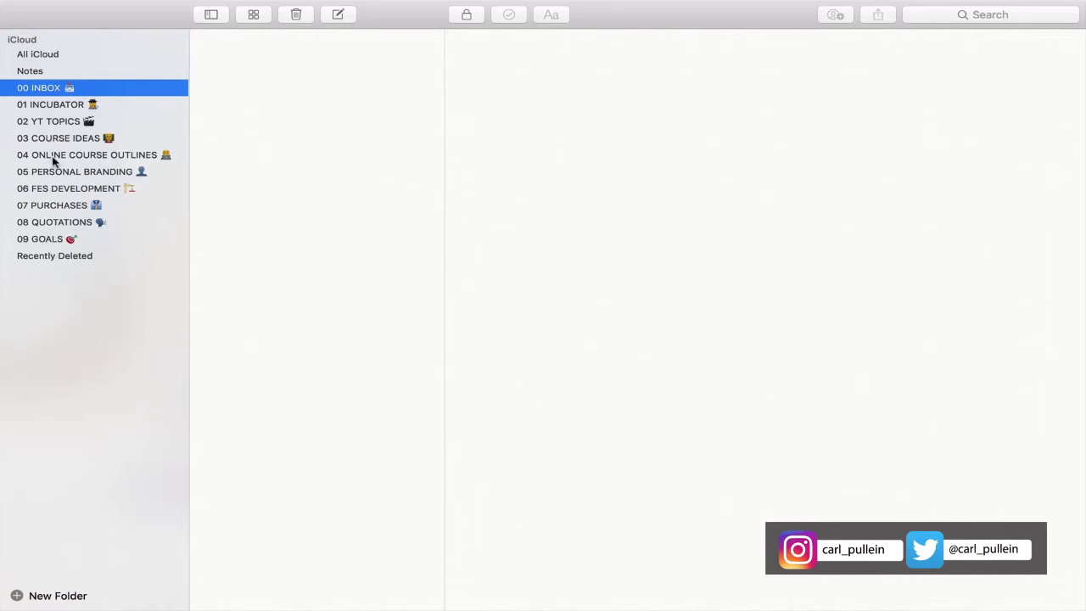
{"action": "left_click", "coordinate": [60, 221]}
{"action": "scroll", "coordinate": [271, 331], "scroll_direction": "down", "scroll_amount": 5}
{"action": "scroll", "coordinate": [271, 331], "scroll_direction": "up", "scroll_amount": 2}
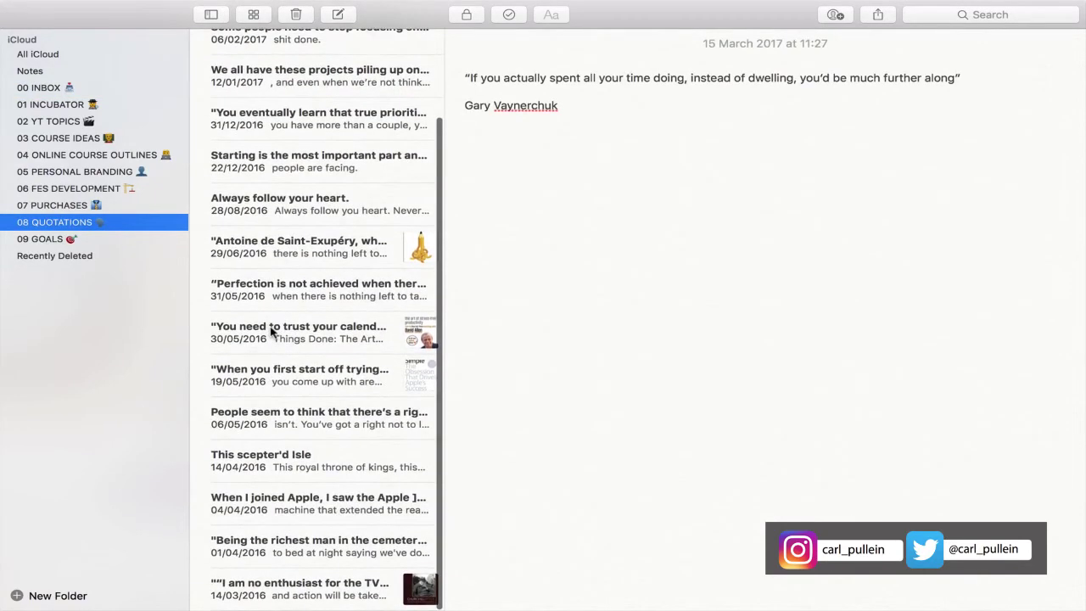
{"action": "scroll", "coordinate": [284, 412], "scroll_direction": "up", "scroll_amount": 3}
{"action": "scroll", "coordinate": [283, 408], "scroll_direction": "down", "scroll_amount": 4}
{"action": "scroll", "coordinate": [283, 409], "scroll_direction": "up", "scroll_amount": 3}
{"action": "scroll", "coordinate": [284, 409], "scroll_direction": "down", "scroll_amount": 3}
{"action": "scroll", "coordinate": [284, 409], "scroll_direction": "up", "scroll_amount": 1}
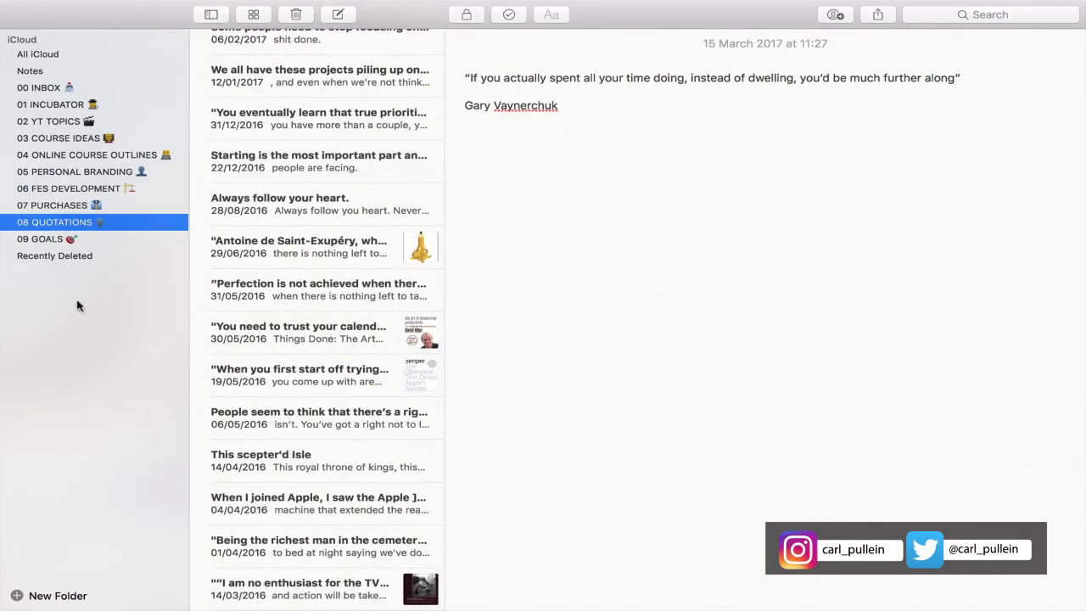
{"action": "left_click", "coordinate": [58, 242]}
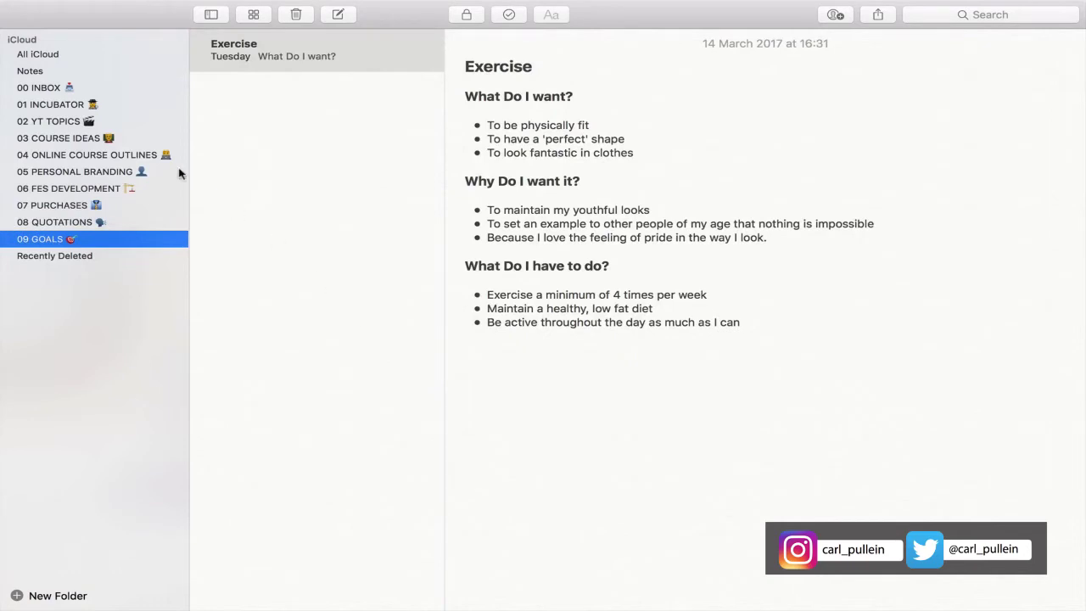
{"action": "left_click", "coordinate": [46, 91]}
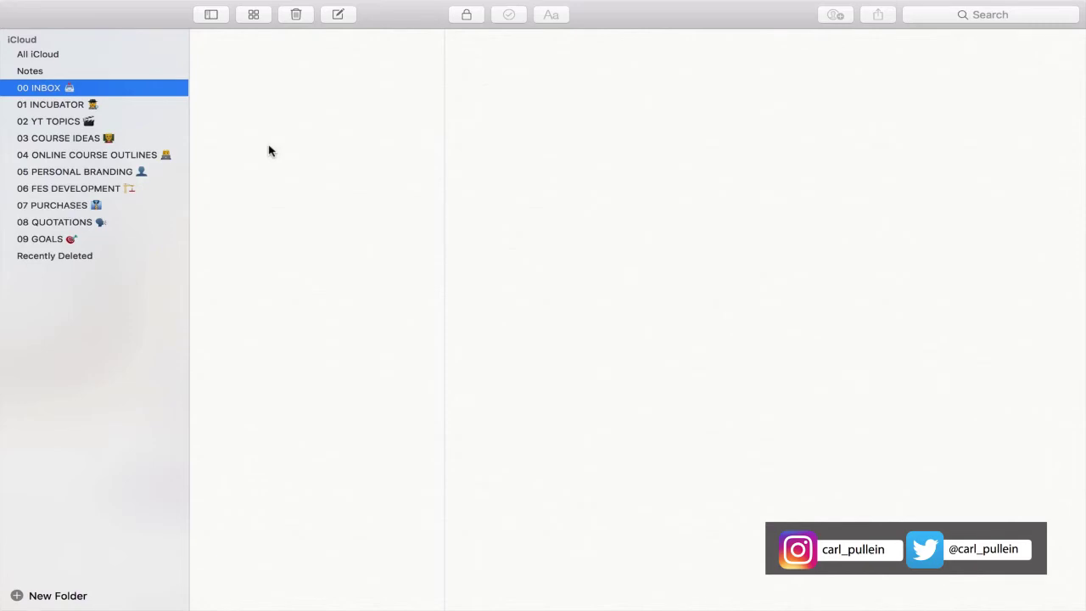
- Open the [PRESENTATION TIP] note from Recently Deleted and bring up its Share menu
{"action": "left_click", "coordinate": [94, 257]}
{"action": "left_click", "coordinate": [307, 421]}
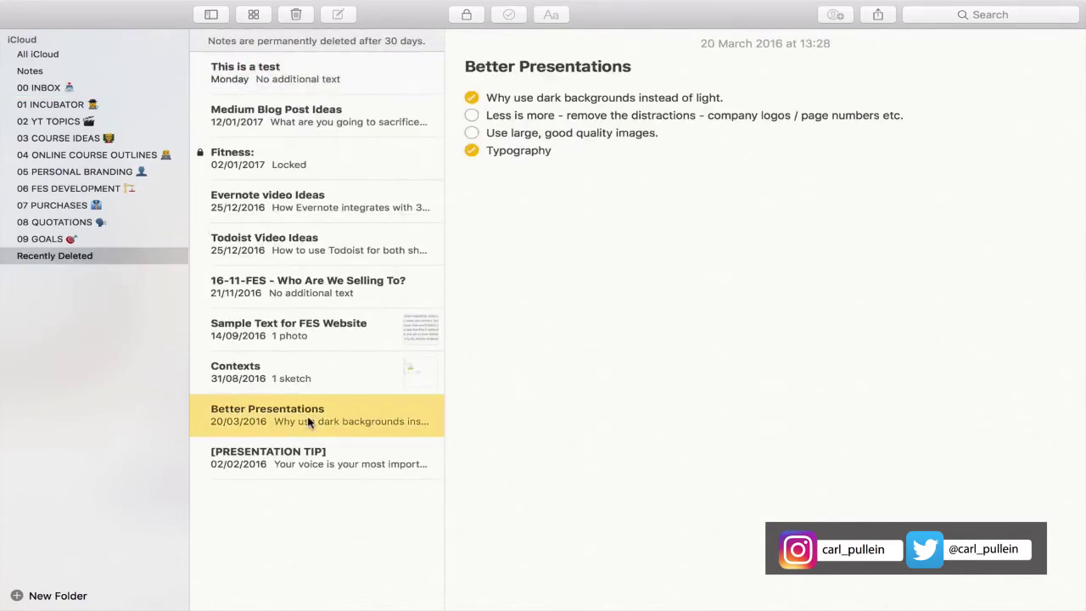
{"action": "left_click", "coordinate": [326, 456]}
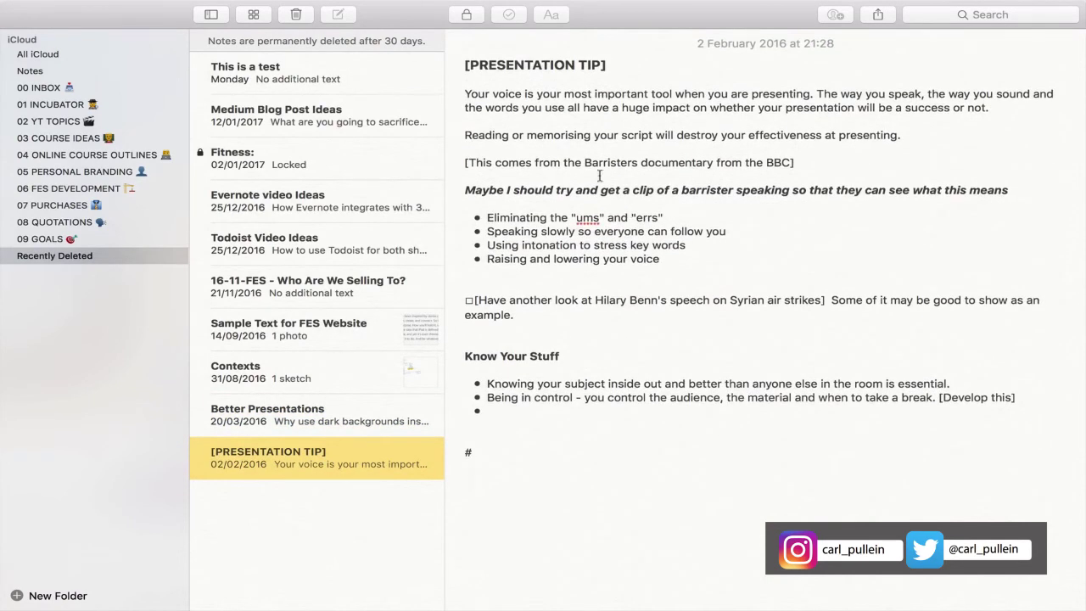
{"action": "left_click", "coordinate": [882, 17]}
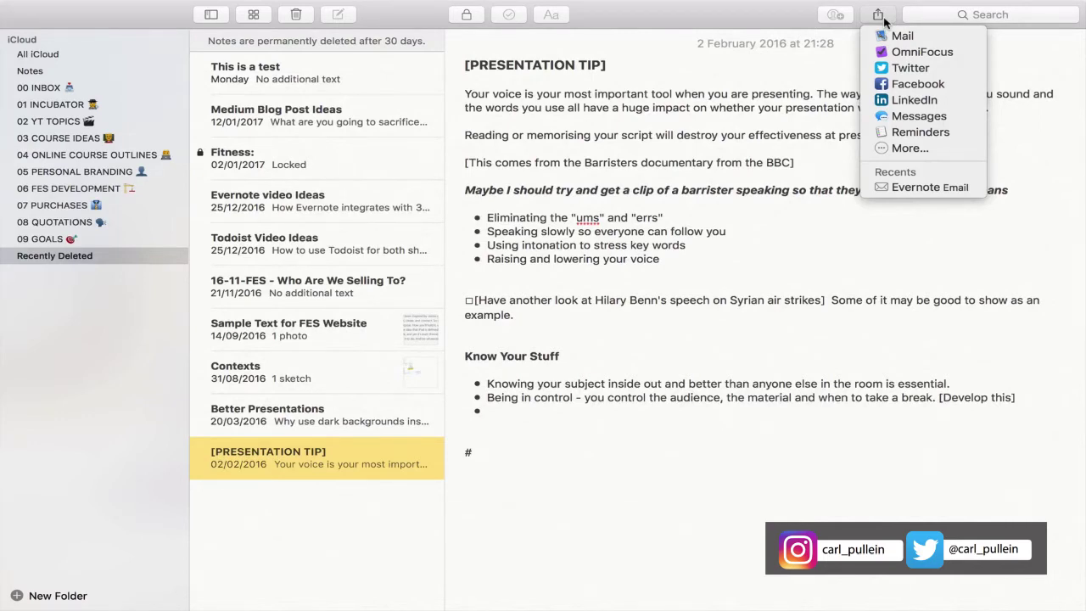
- Send the note through Evernote Email with the subject 'Presentation'
{"action": "left_click", "coordinate": [931, 188]}
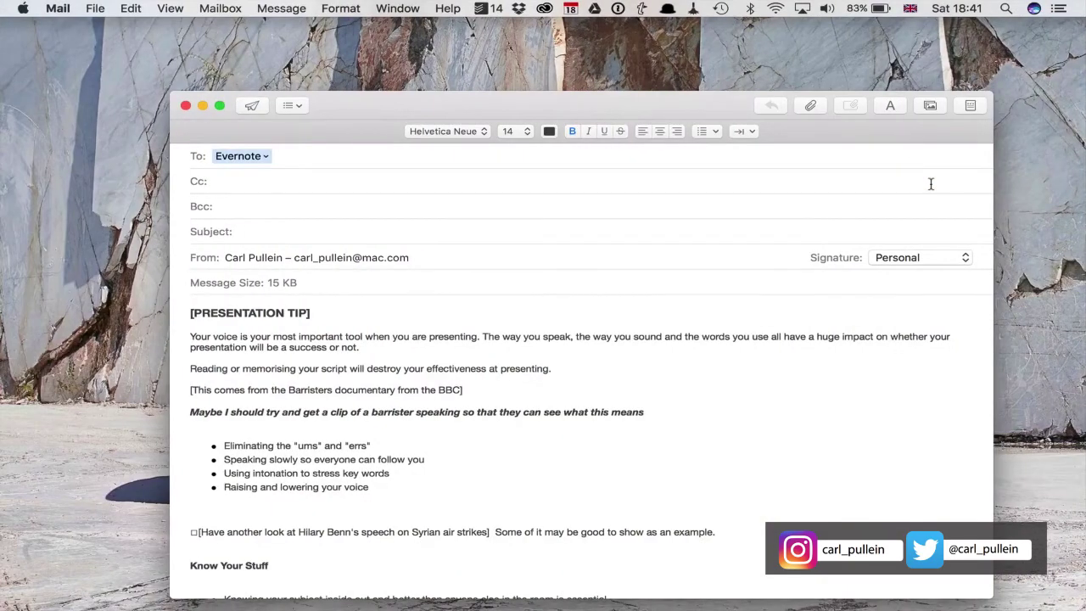
{"action": "type", "text": "Presetio"}
{"action": "key", "text": "BackSpace"}
{"action": "key", "text": "BackSpace"}
{"action": "key", "text": "BackSpace"}
{"action": "key", "text": "BackSpace"}
{"action": "type", "text": "entation"}
{"action": "left_click", "coordinate": [252, 105]}
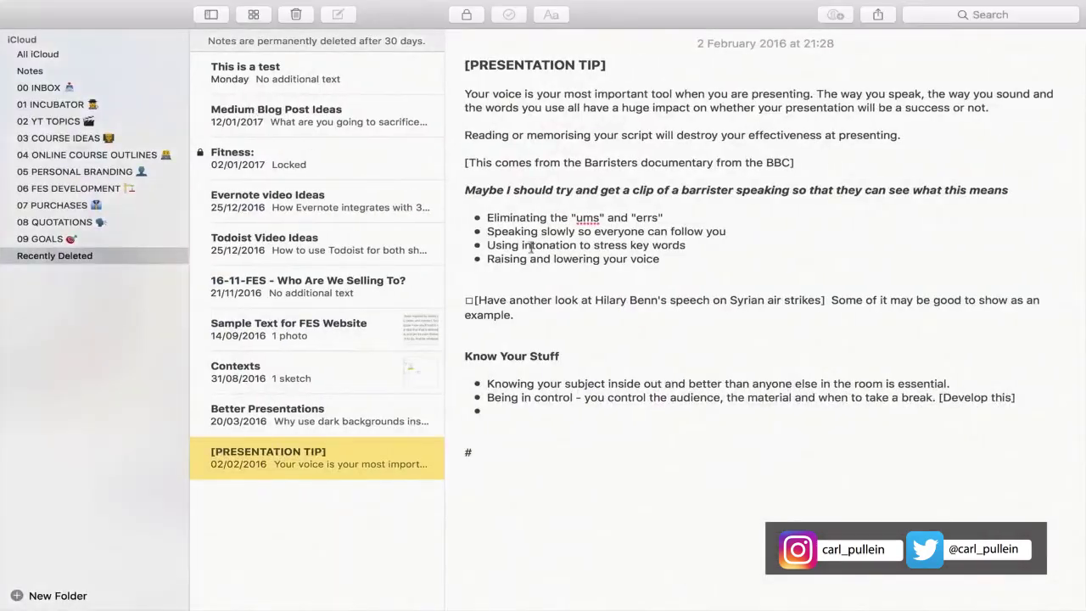
- Select the whole [PRESENTATION TIP] note title
{"action": "left_click", "coordinate": [511, 63]}
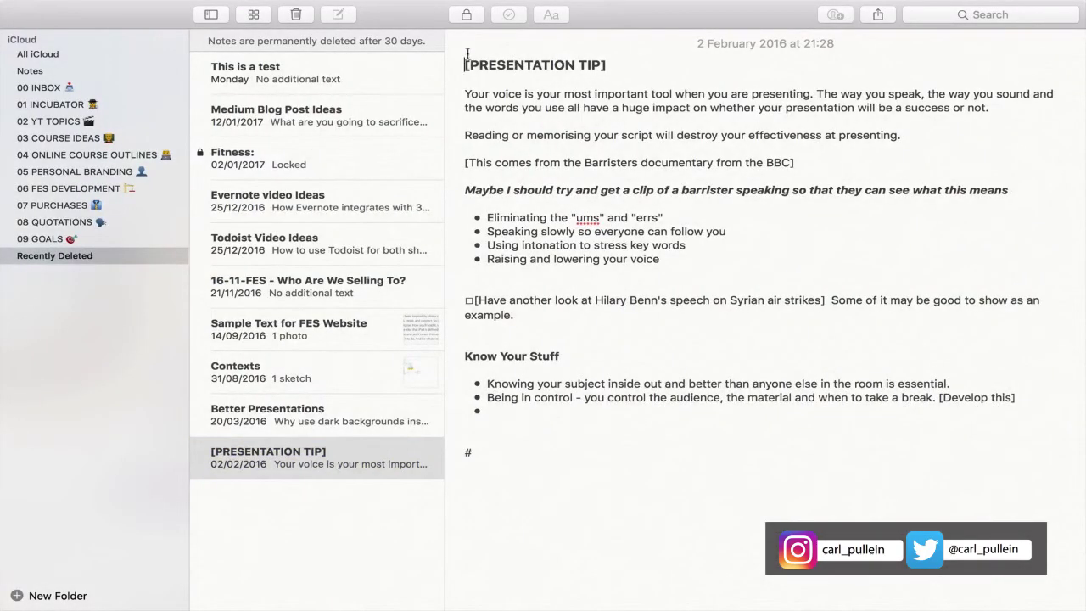
{"action": "mouse_move", "coordinate": [465, 65]}
{"action": "left_mouse_down"}
{"action": "mouse_move", "coordinate": [615, 73]}
{"action": "mouse_move", "coordinate": [465, 68]}
{"action": "left_mouse_up"}
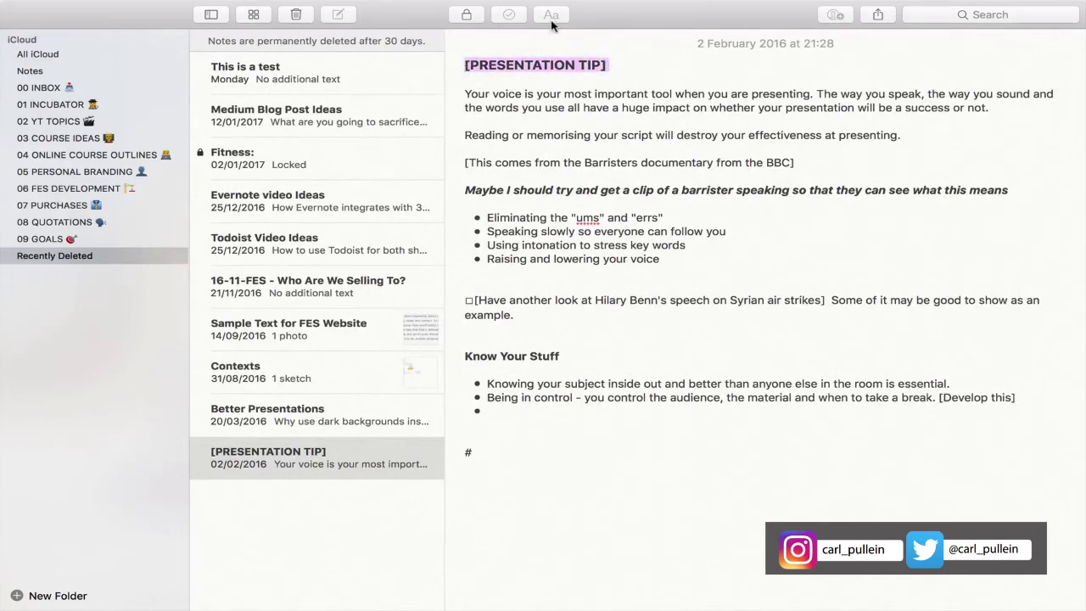
{"action": "left_click", "coordinate": [574, 108]}
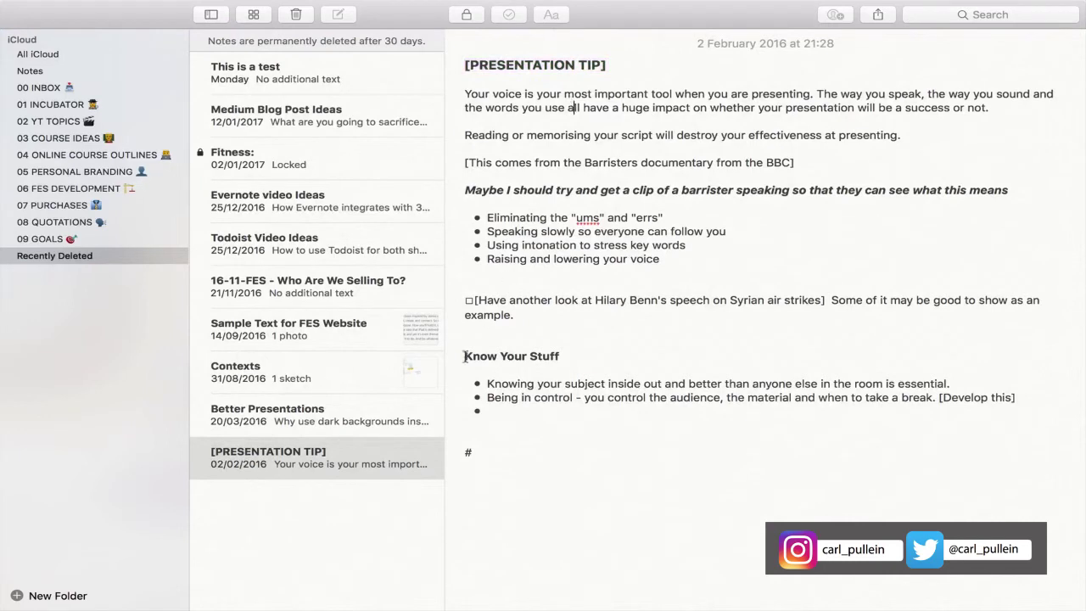
{"action": "left_click", "coordinate": [327, 455]}
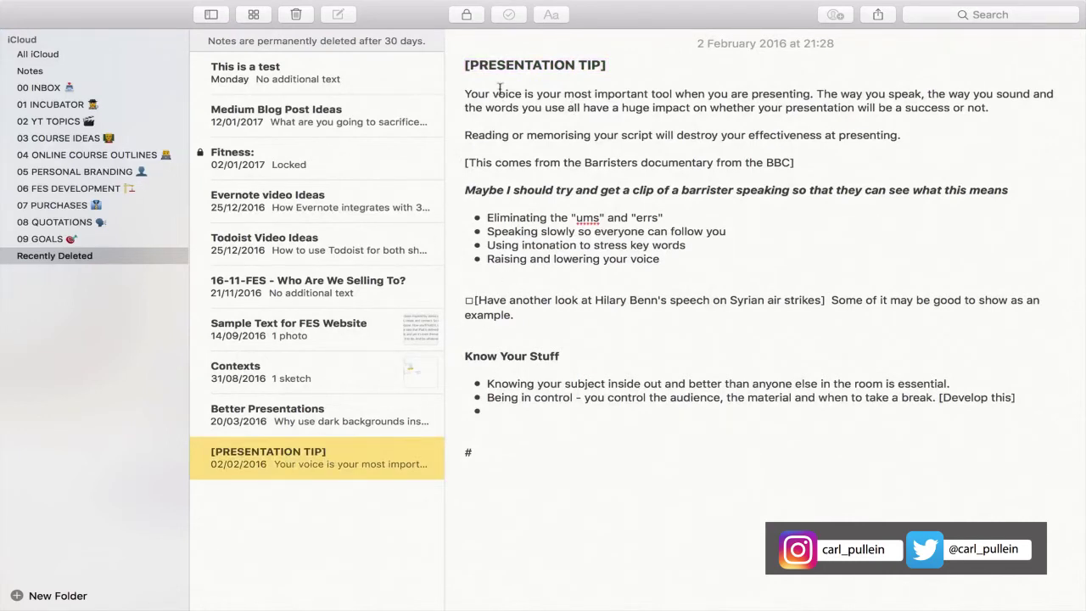
{"action": "left_click_drag", "start_coordinate": [462, 65], "coordinate": [611, 65]}
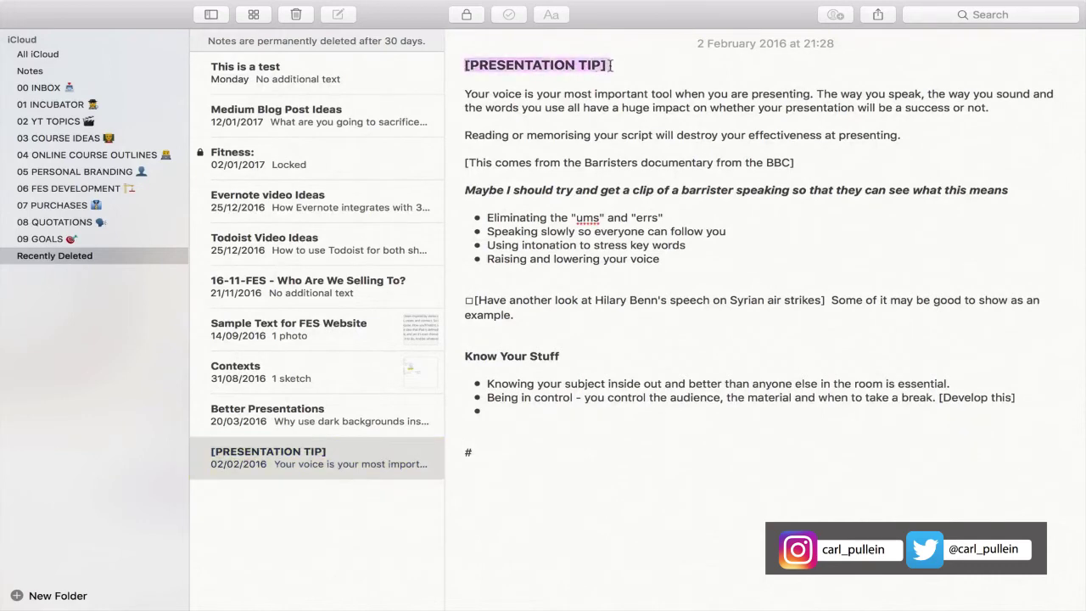
- Dismiss the lock options without locking the note, then switch back to Evernote
{"action": "left_click", "coordinate": [465, 14]}
{"action": "left_click", "coordinate": [465, 14]}
{"action": "left_click", "coordinate": [762, 281]}
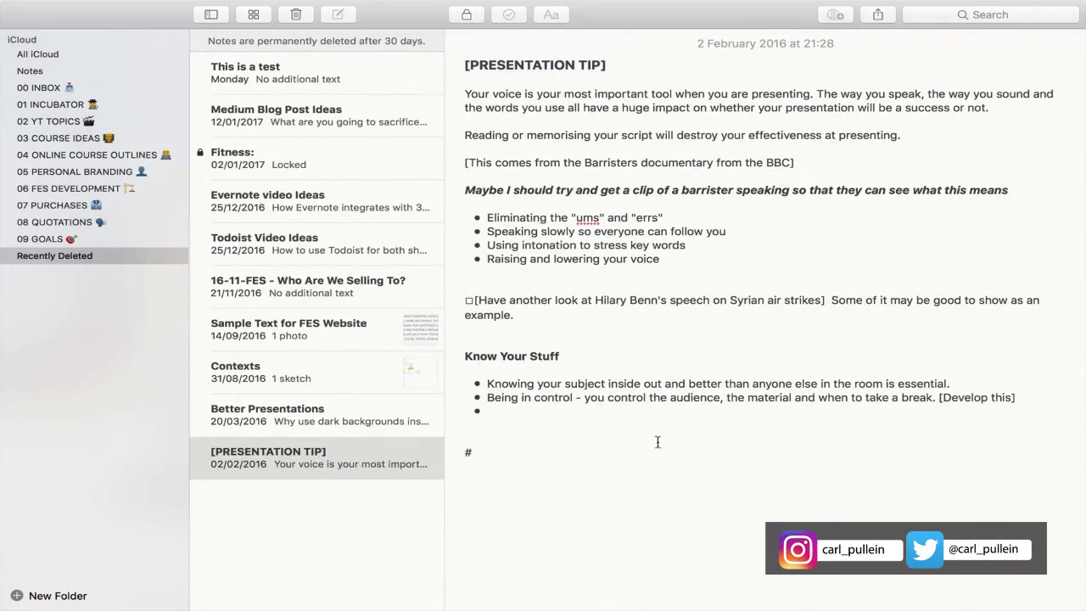
{"action": "key", "text": "ctrl+Right"}
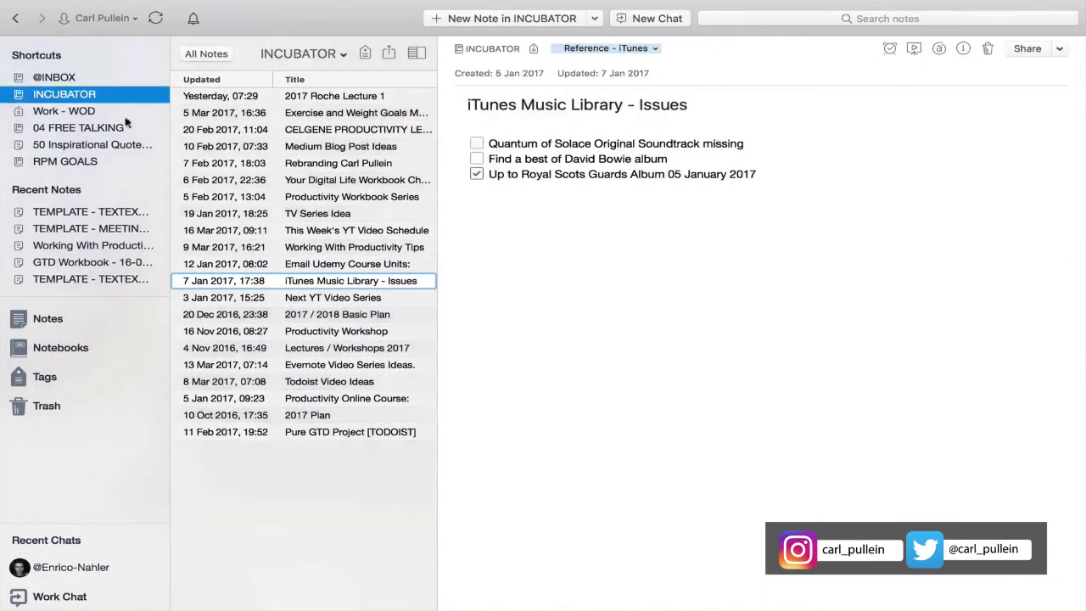
{"action": "left_click", "coordinate": [90, 76]}
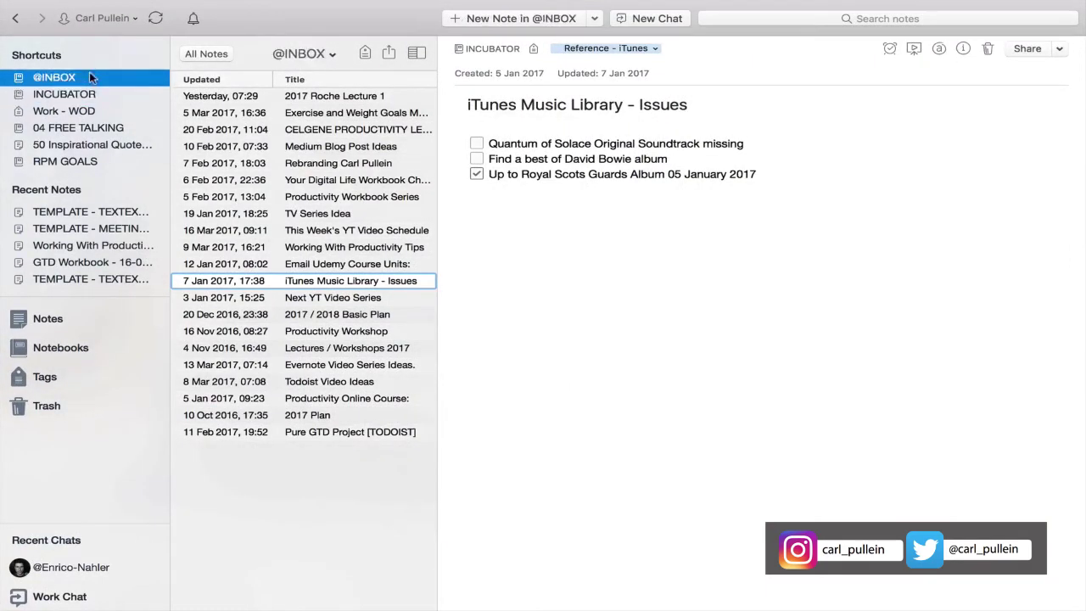
{"action": "left_click", "coordinate": [153, 18]}
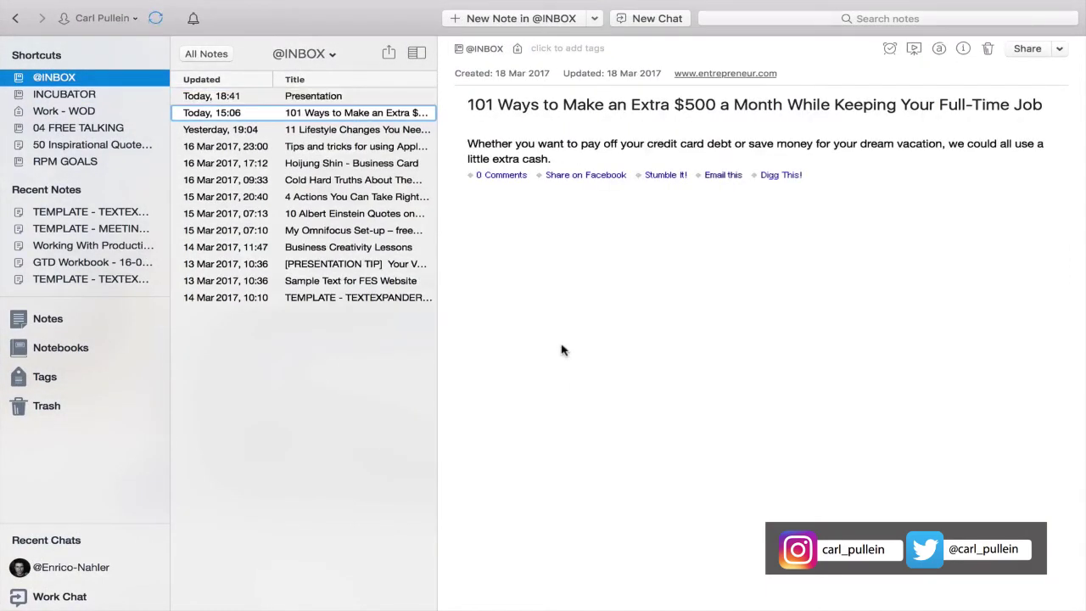
{"action": "left_click", "coordinate": [297, 96]}
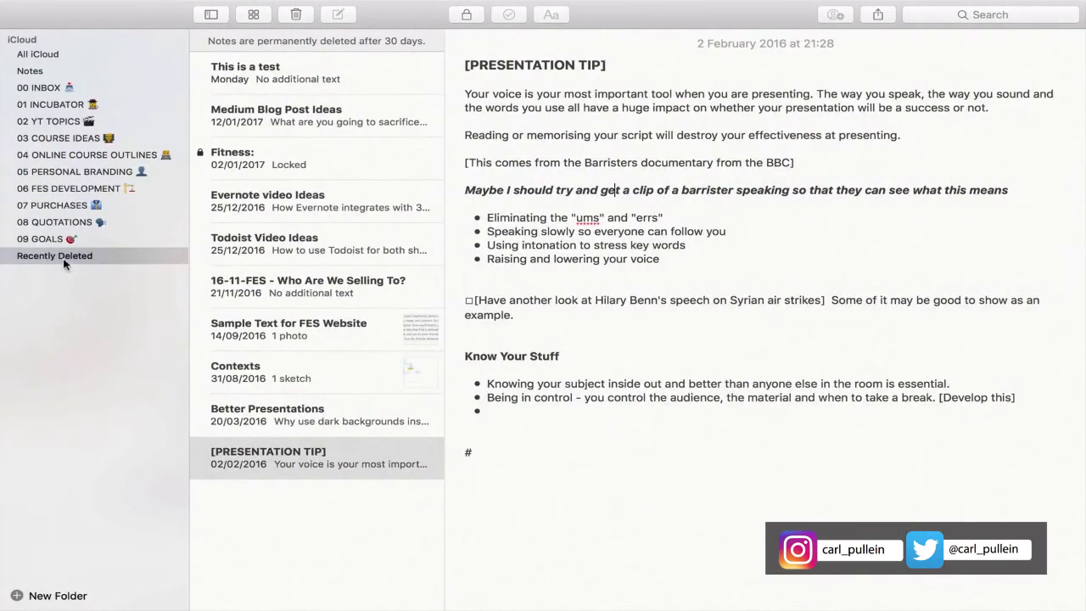
{"action": "left_click", "coordinate": [38, 86]}
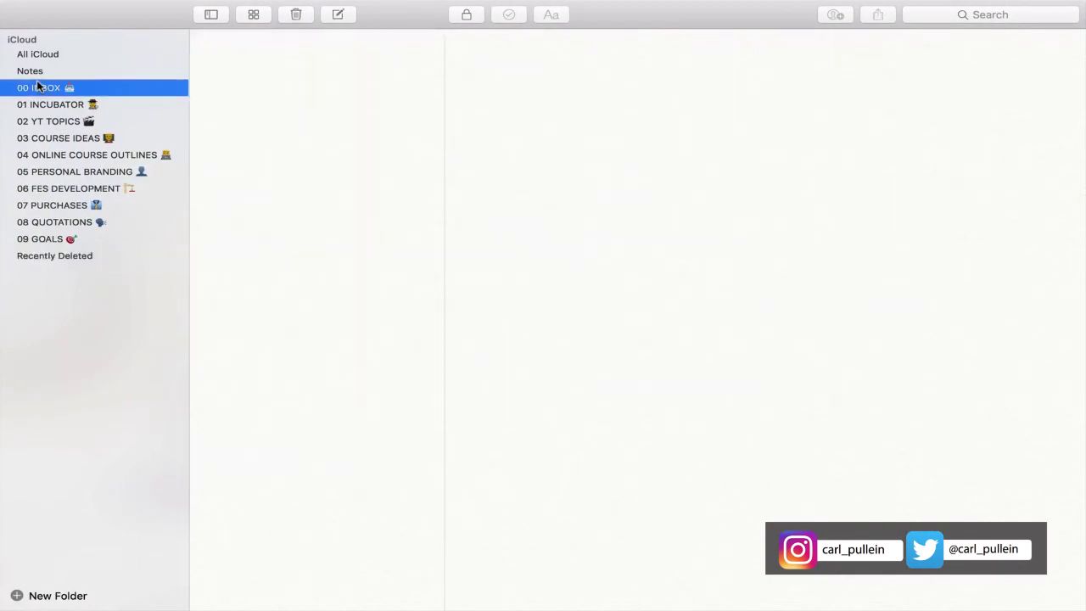